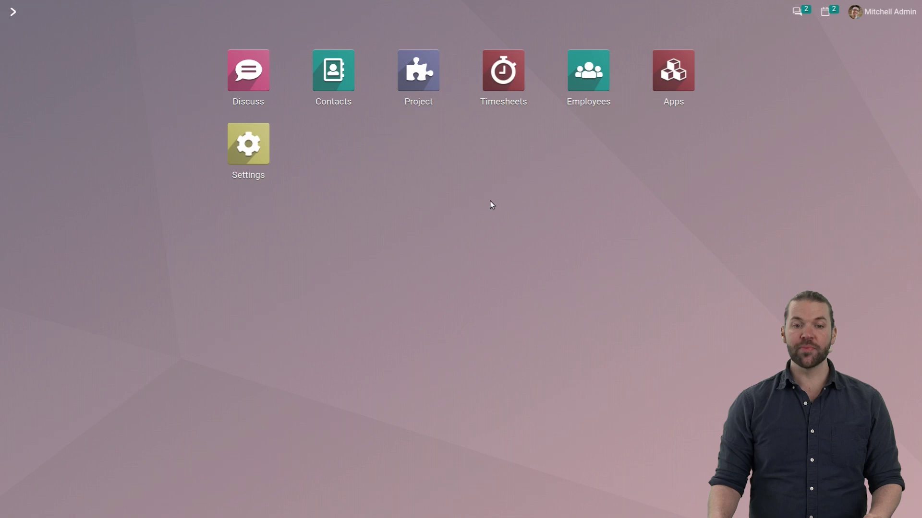
Step: Open the Tasks Analysis report from the Project app's Reporting menu
{"action": "left_click", "coordinate": [419, 93]}
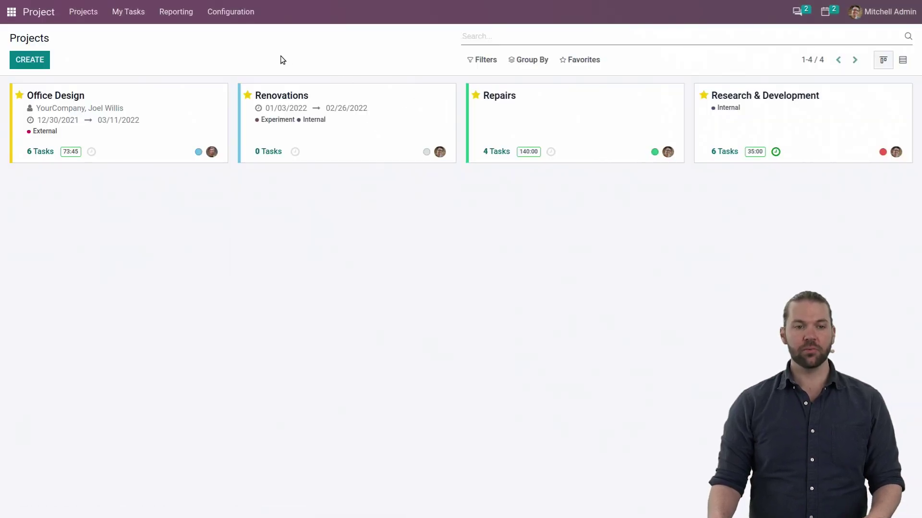
{"action": "left_click", "coordinate": [176, 21]}
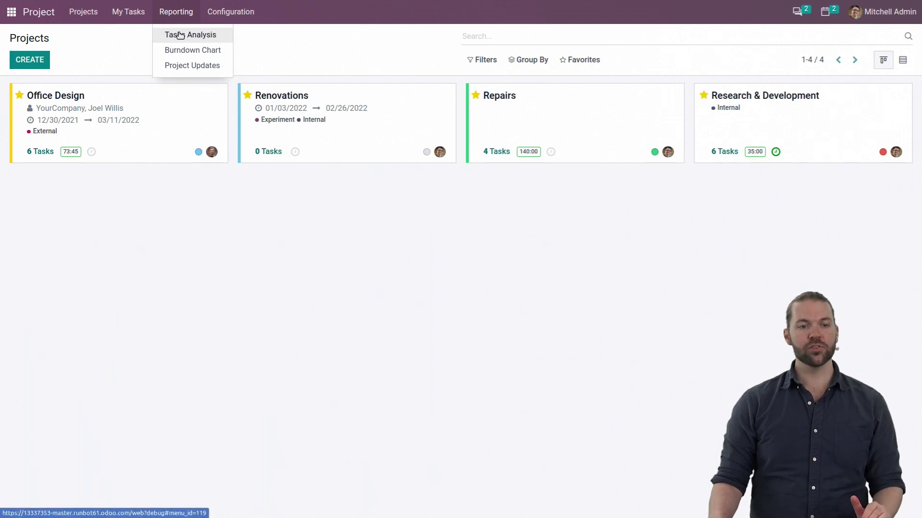
{"action": "left_click", "coordinate": [180, 36]}
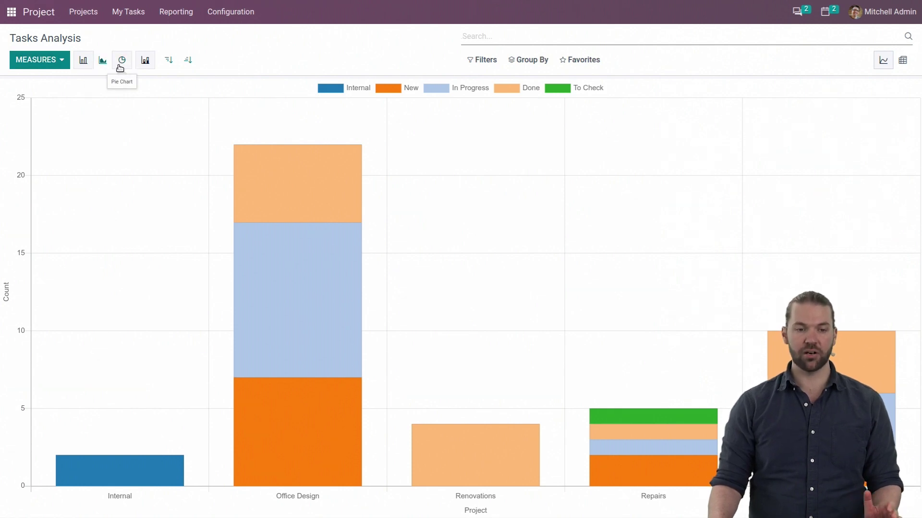
Step: Show tasks as a pie chart and toggle the Repairs and Internal slices off and on
{"action": "left_click", "coordinate": [120, 69]}
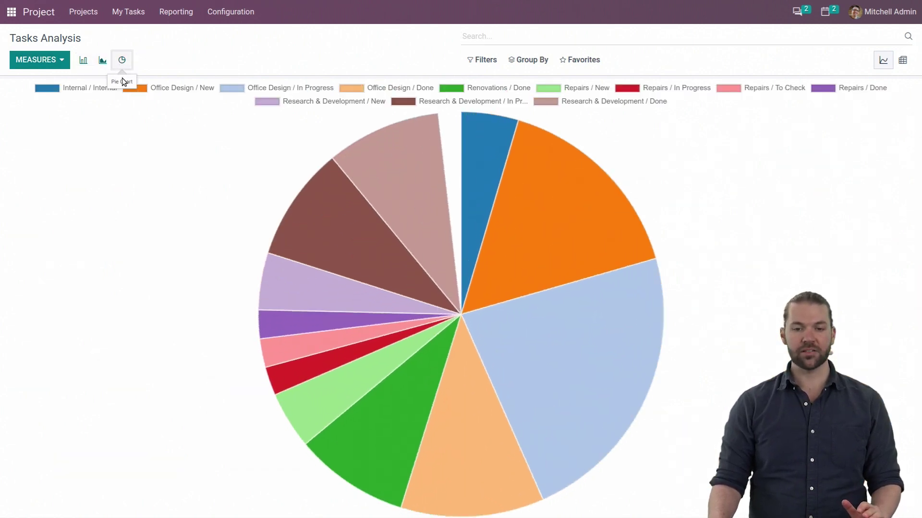
{"action": "mouse_move", "coordinate": [335, 194]}
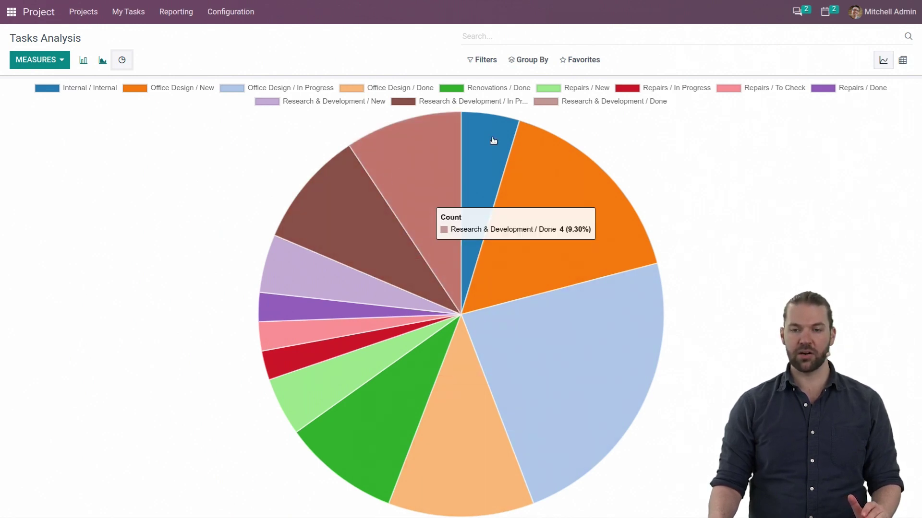
{"action": "left_click", "coordinate": [635, 91]}
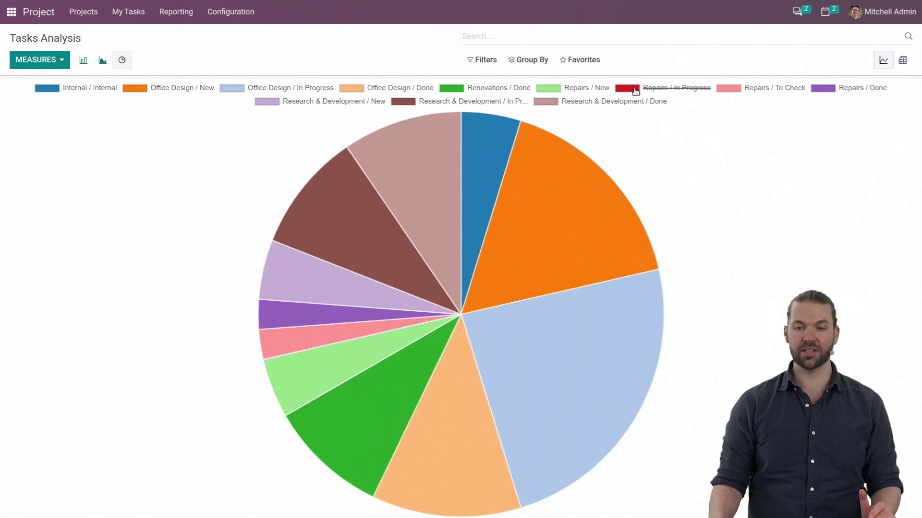
{"action": "left_click", "coordinate": [766, 89]}
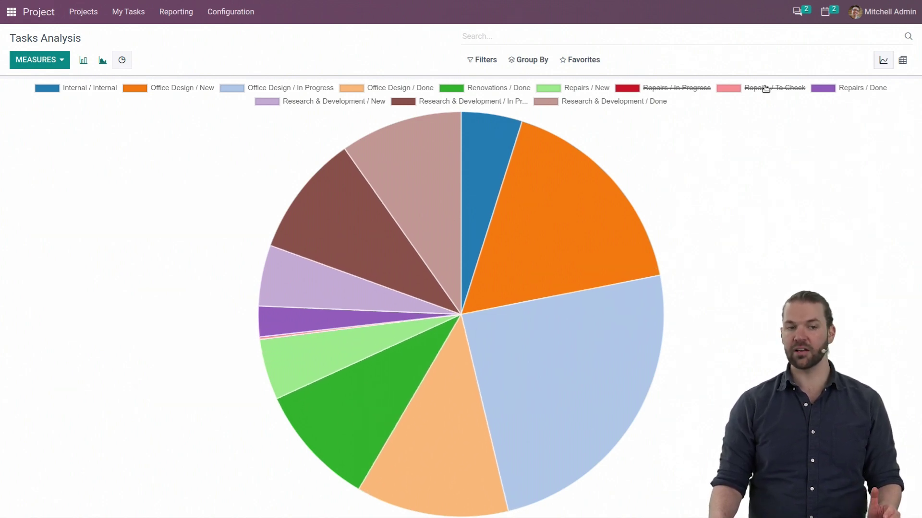
{"action": "left_click", "coordinate": [764, 89]}
{"action": "left_click", "coordinate": [668, 89]}
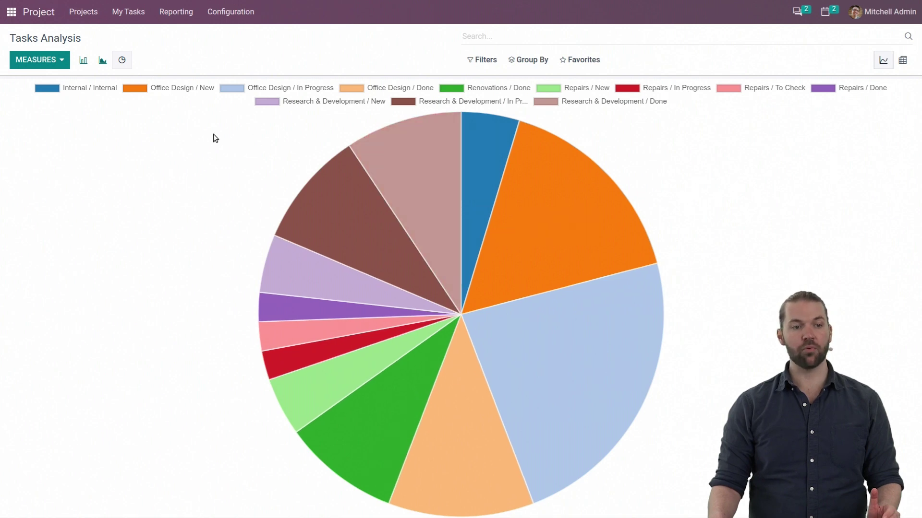
{"action": "left_click", "coordinate": [75, 89]}
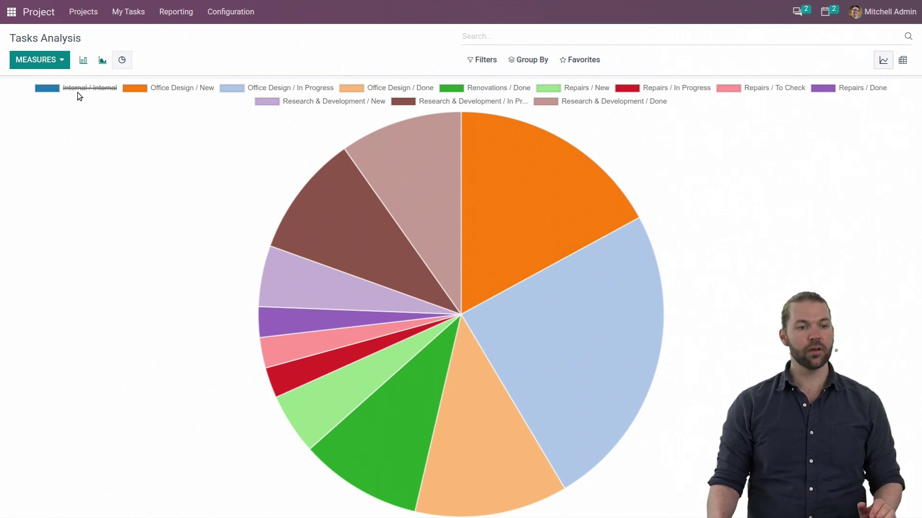
{"action": "left_click", "coordinate": [77, 88]}
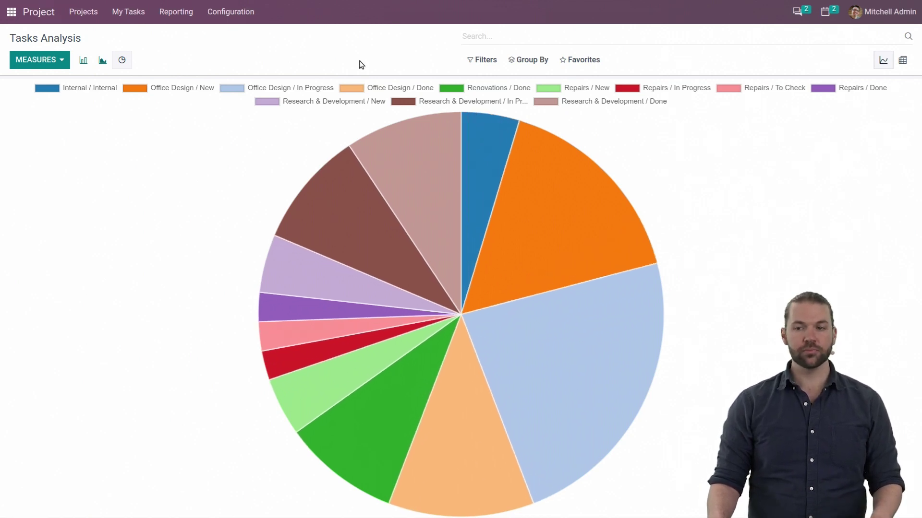
{"action": "left_click", "coordinate": [903, 61]}
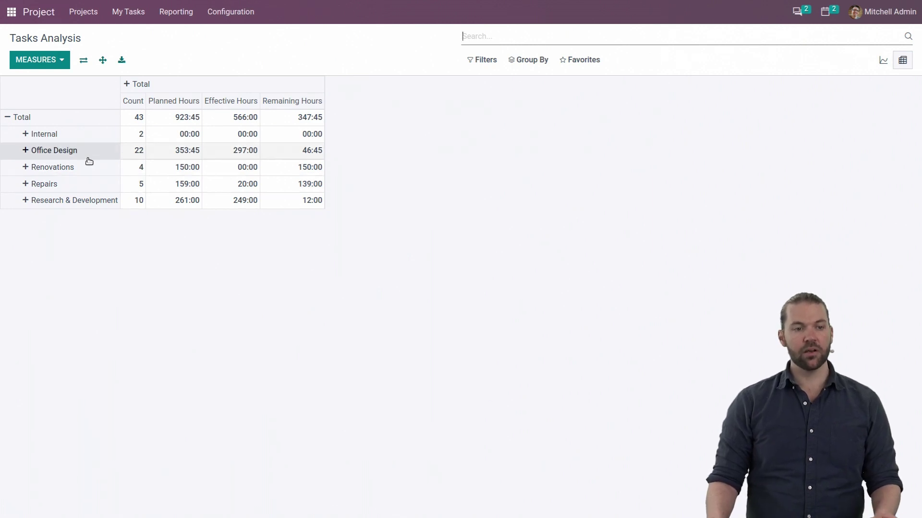
{"action": "left_click", "coordinate": [59, 64]}
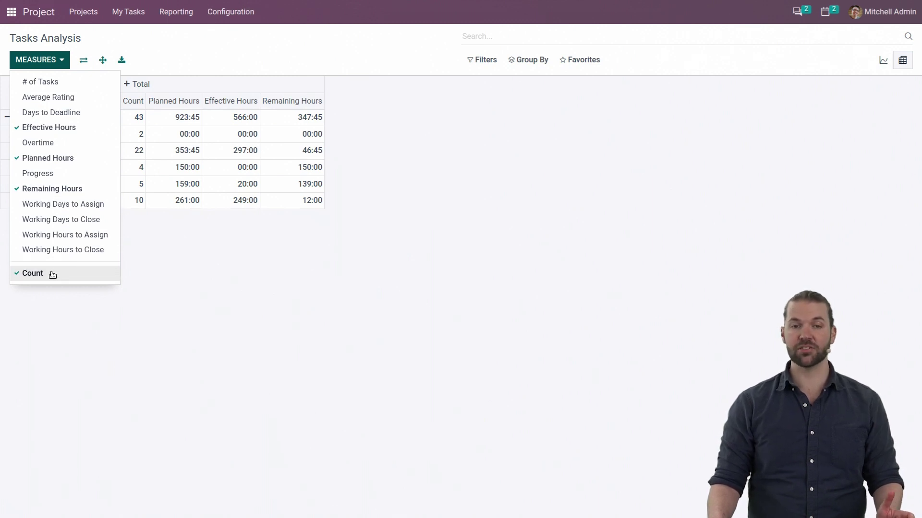
{"action": "left_click", "coordinate": [158, 274]}
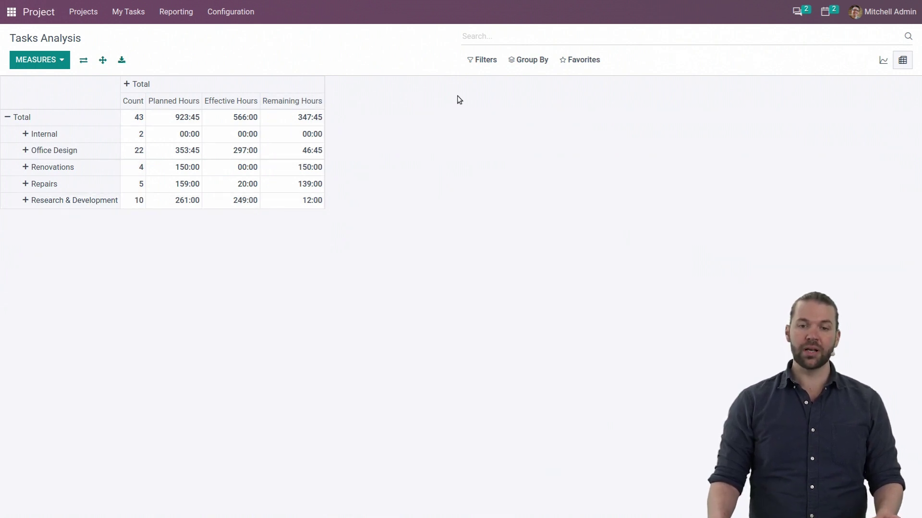
Step: Try row groupings by Project, Stage and Assignees, ending with Project removed
{"action": "left_click", "coordinate": [537, 64]}
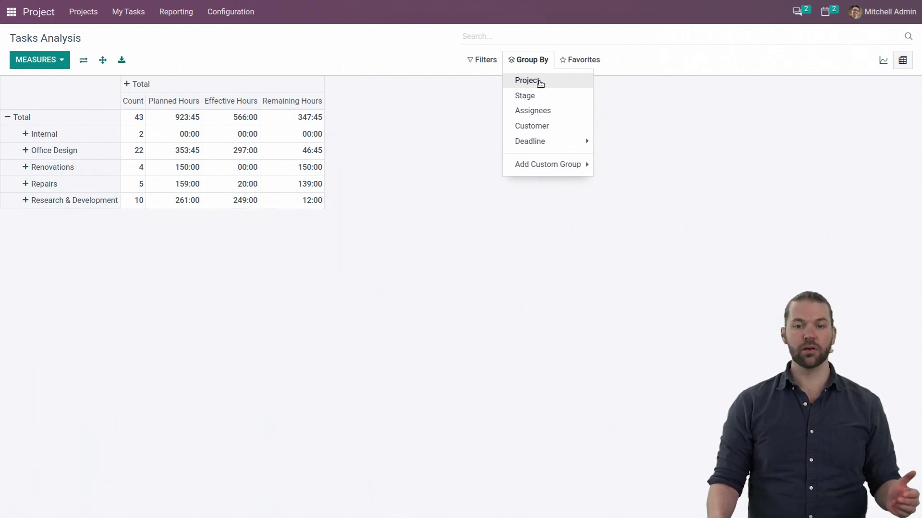
{"action": "left_click", "coordinate": [539, 82]}
{"action": "left_click", "coordinate": [540, 97]}
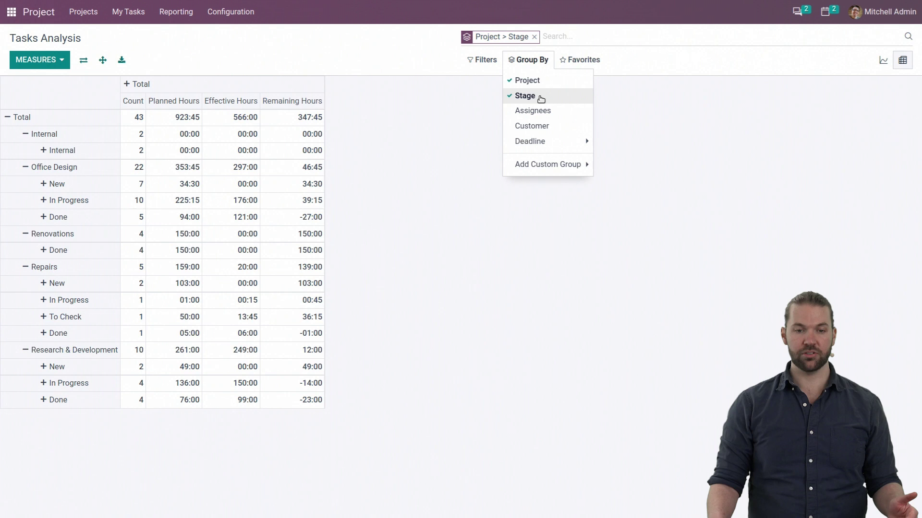
{"action": "left_click", "coordinate": [547, 112]}
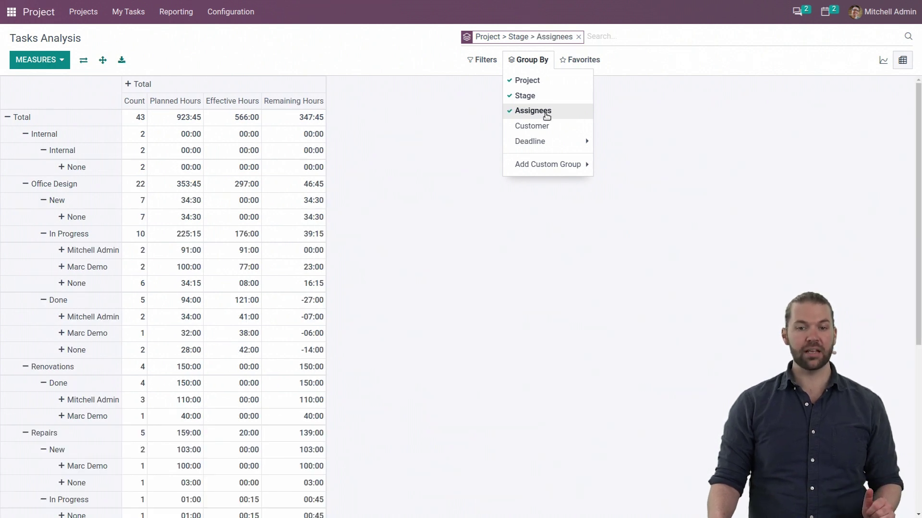
{"action": "left_click", "coordinate": [547, 114]}
{"action": "left_click", "coordinate": [526, 96]}
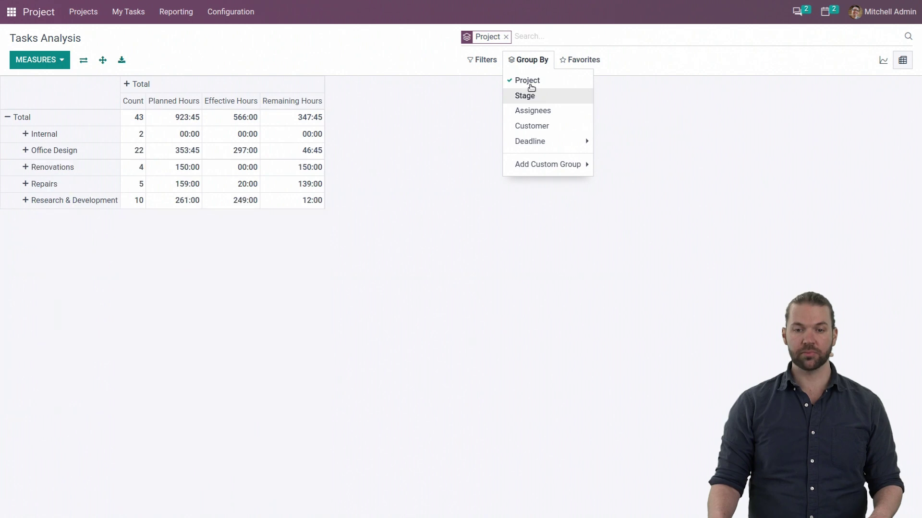
{"action": "left_click", "coordinate": [529, 96]}
{"action": "left_click", "coordinate": [533, 111]}
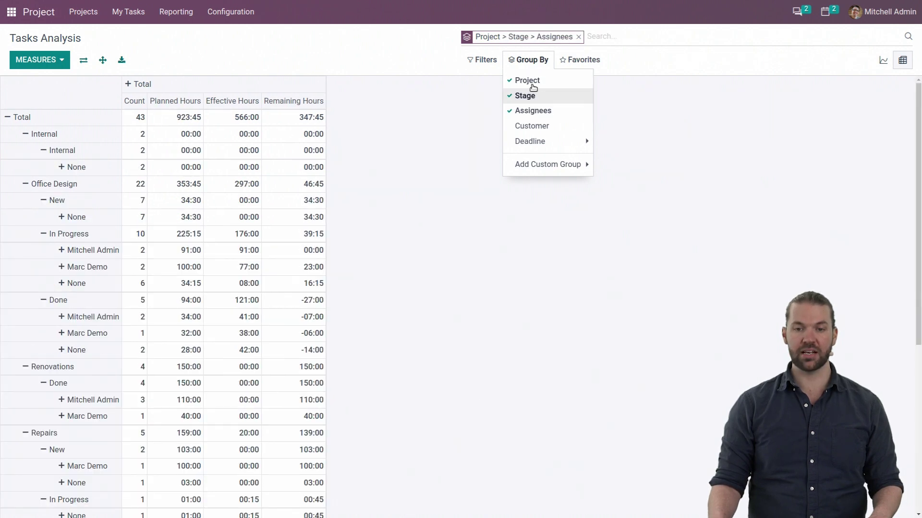
{"action": "left_click", "coordinate": [535, 81]}
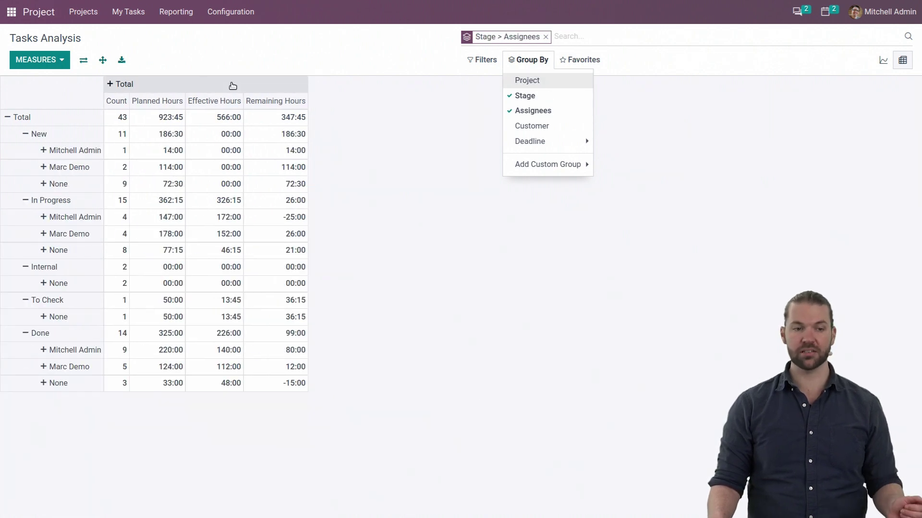
Step: Split the Total column by project, then collapse it back into one Total
{"action": "left_click", "coordinate": [129, 87]}
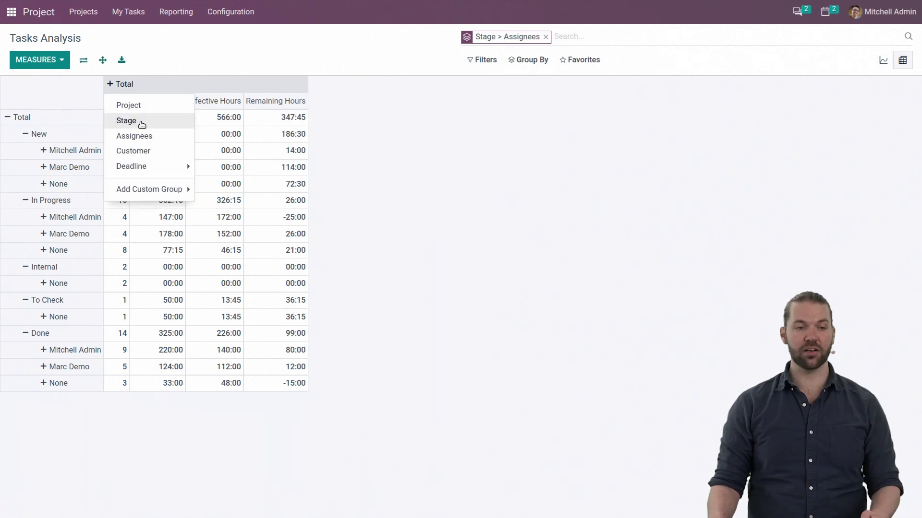
{"action": "left_click", "coordinate": [137, 104]}
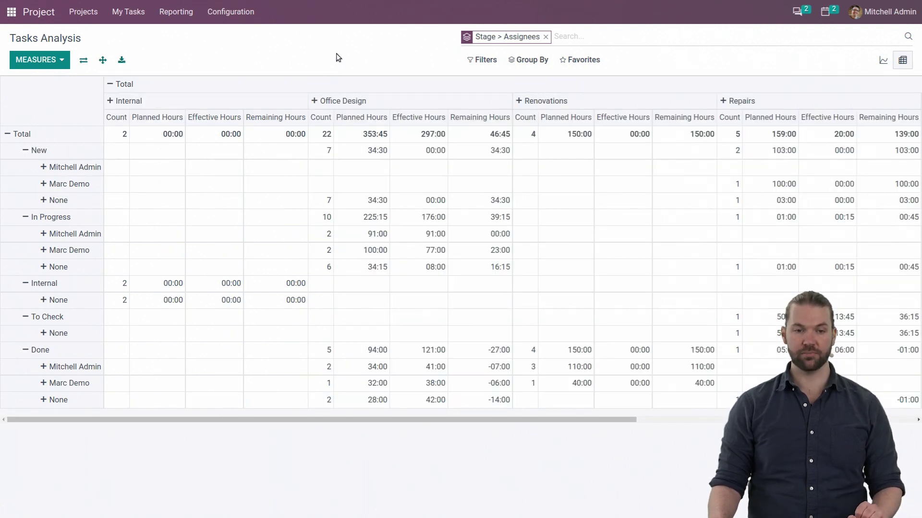
{"action": "left_click", "coordinate": [118, 85]}
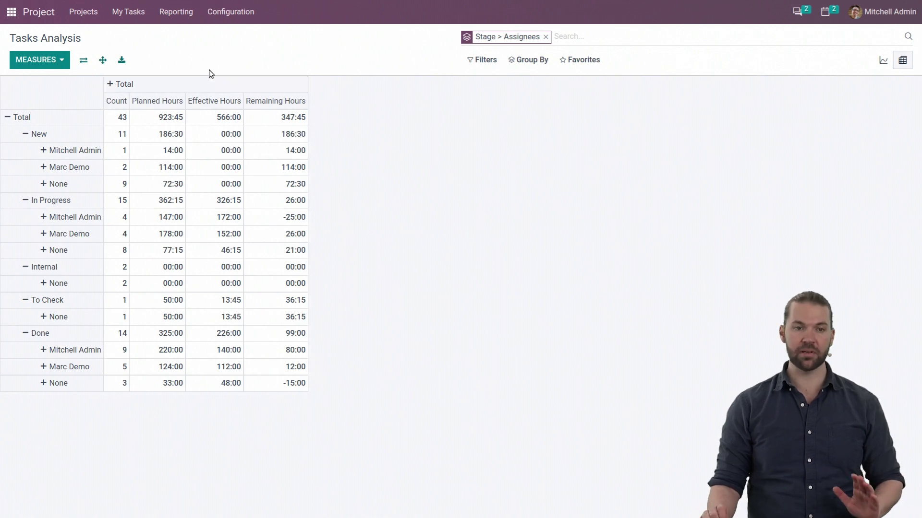
Step: Rebuild the row grouping in the order Project > Stage > Assignees
{"action": "left_click", "coordinate": [527, 60]}
{"action": "left_click", "coordinate": [530, 82]}
{"action": "left_click", "coordinate": [523, 96]}
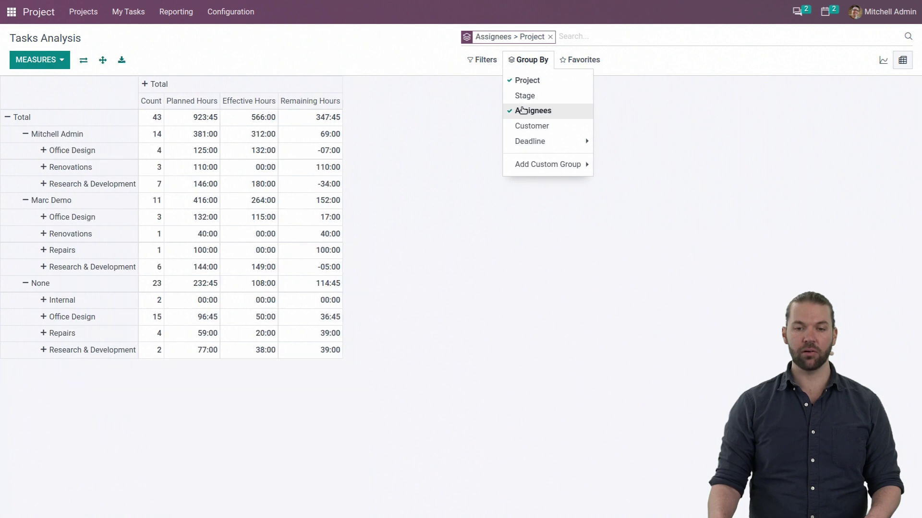
{"action": "left_click", "coordinate": [522, 109]}
{"action": "left_click", "coordinate": [523, 96]}
{"action": "left_click", "coordinate": [524, 109]}
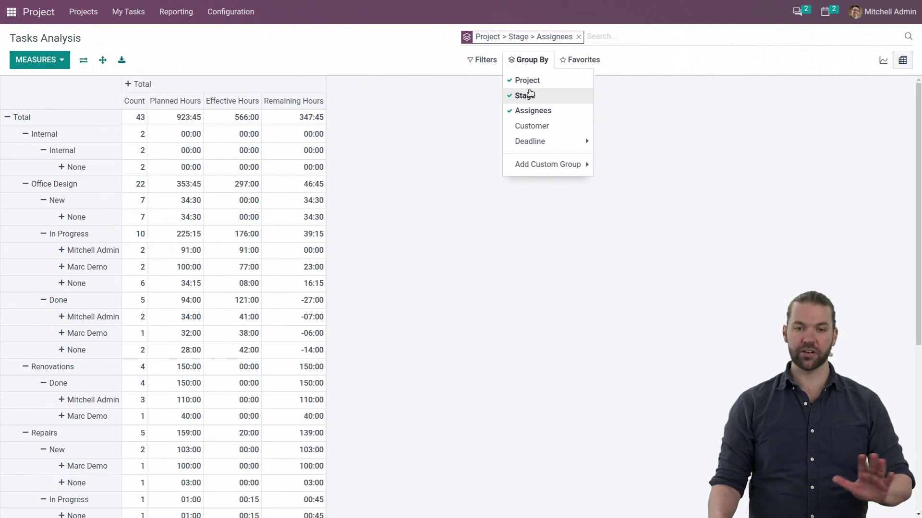
Step: Add a custom filter for tasks whose Kanban State is blocked
{"action": "left_click", "coordinate": [433, 73]}
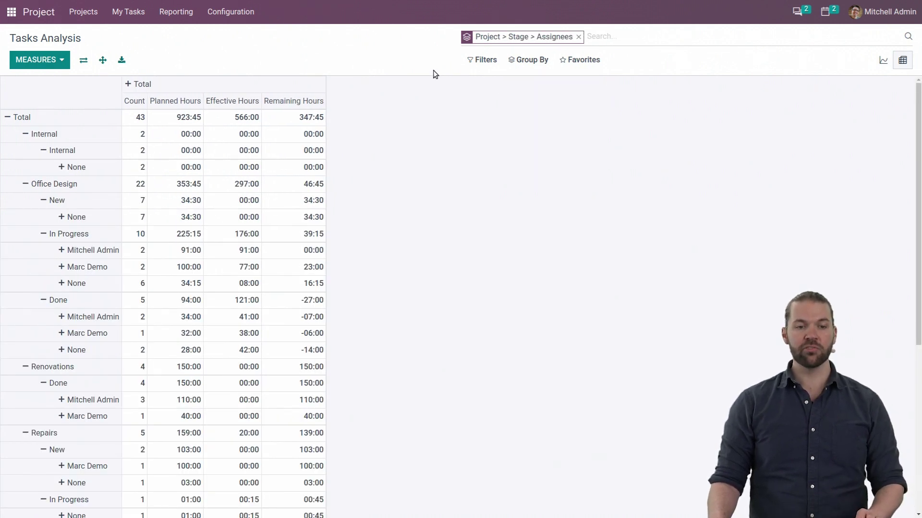
{"action": "left_click", "coordinate": [486, 63]}
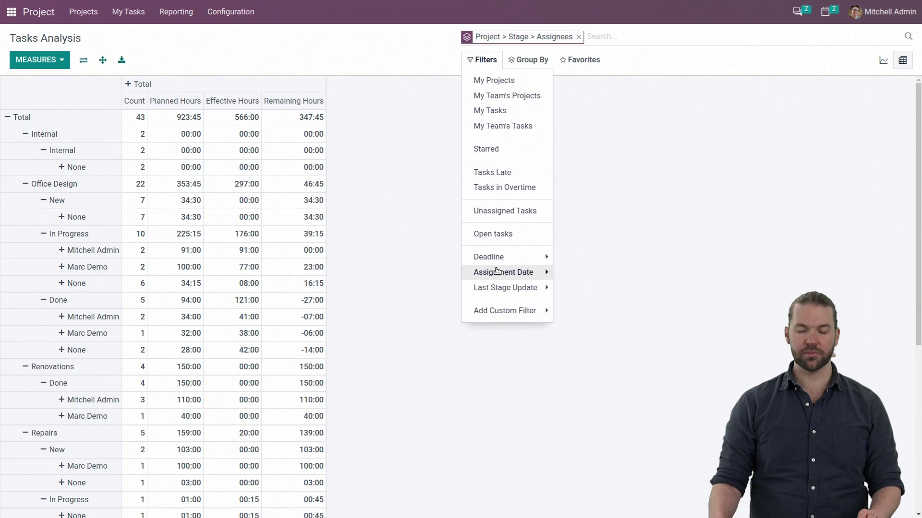
{"action": "left_click", "coordinate": [509, 312]}
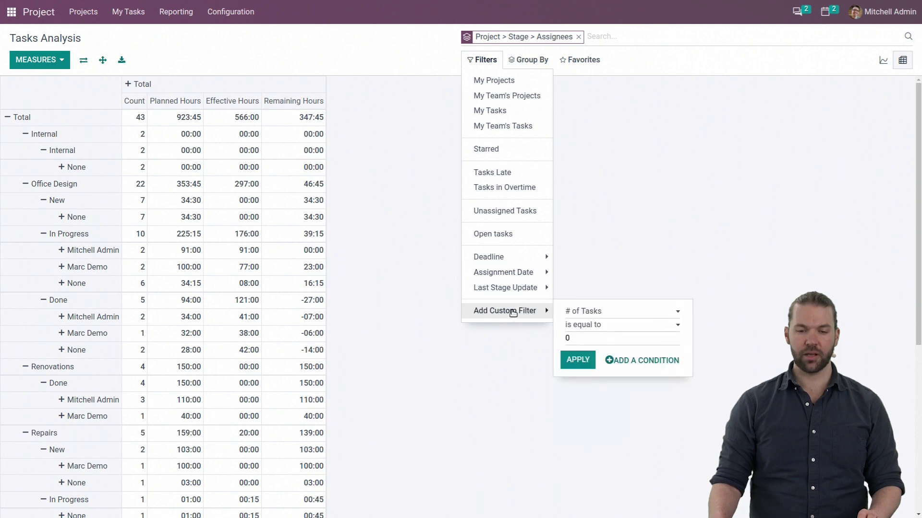
{"action": "left_click", "coordinate": [577, 313]}
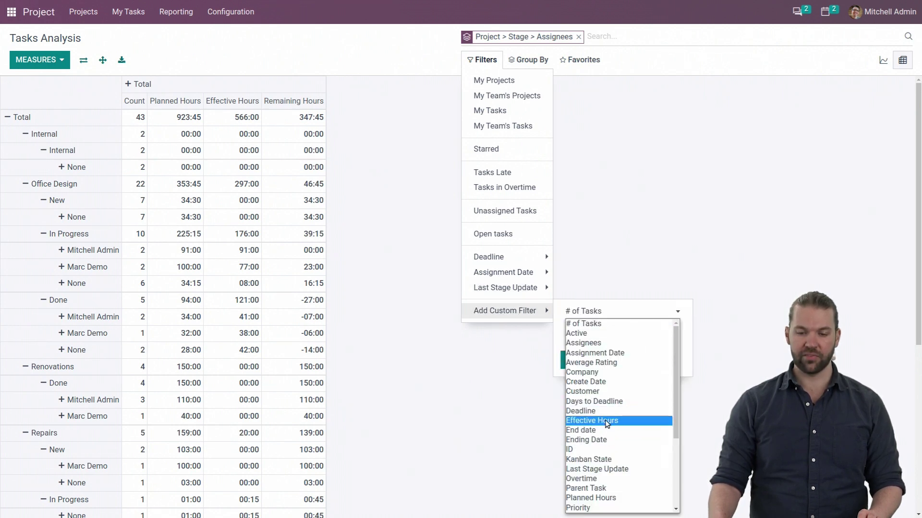
{"action": "left_click", "coordinate": [601, 459]}
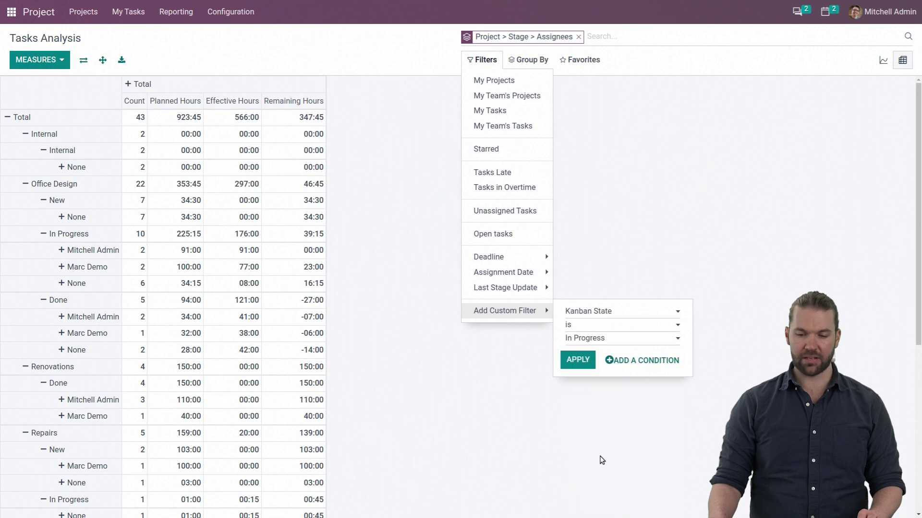
{"action": "left_click", "coordinate": [599, 340]}
{"action": "left_click", "coordinate": [597, 360]}
{"action": "left_click", "coordinate": [583, 361]}
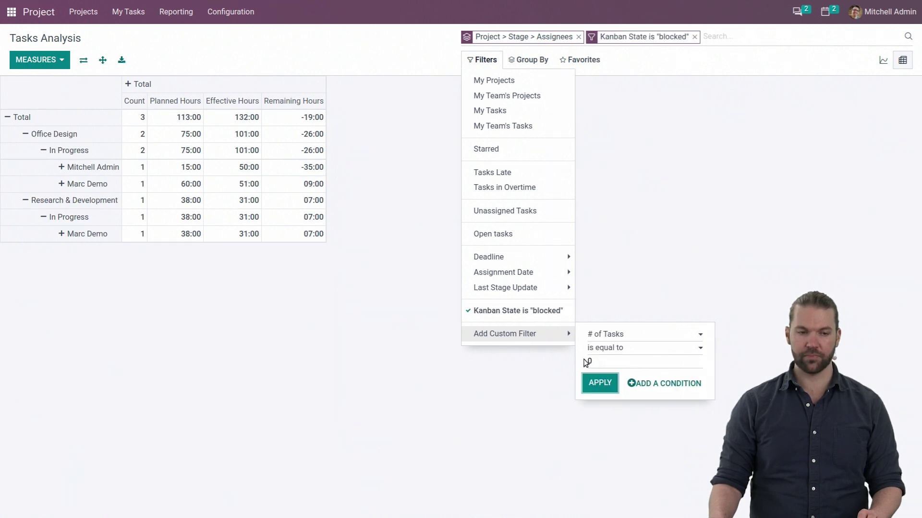
{"action": "left_click", "coordinate": [378, 334]}
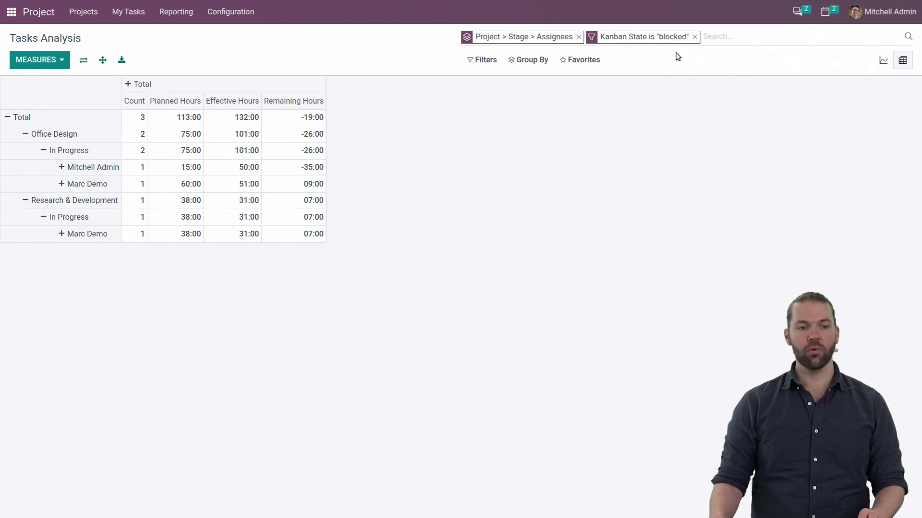
Step: Replace the blocked filter with the Open tasks filter, leaving 29 tasks
{"action": "left_click", "coordinate": [695, 37]}
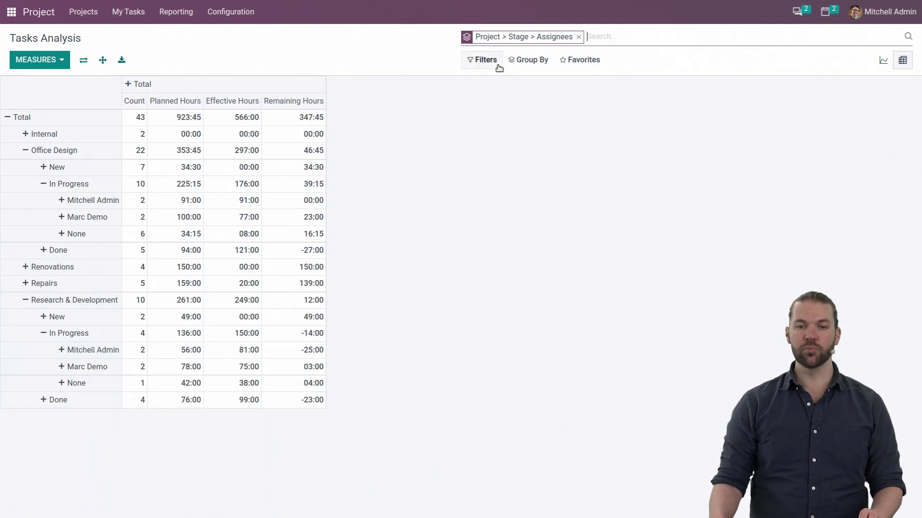
{"action": "left_click", "coordinate": [485, 62]}
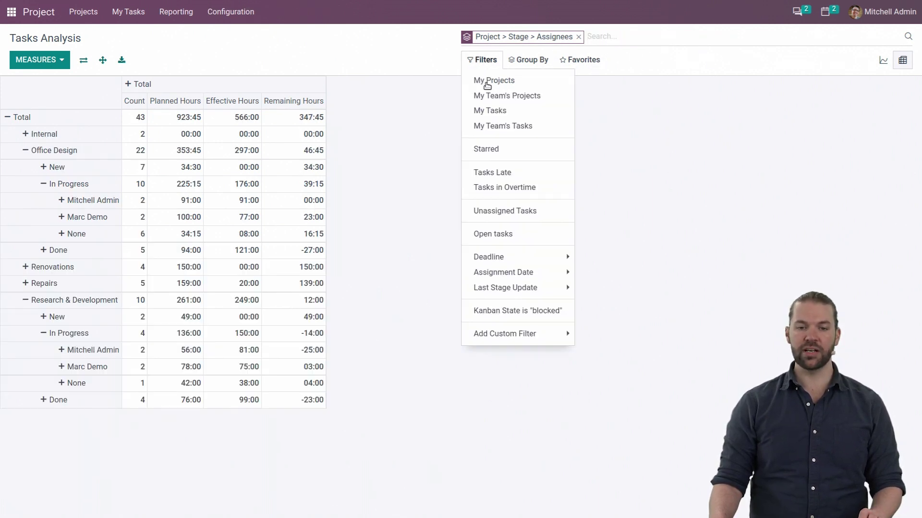
{"action": "left_click", "coordinate": [509, 234]}
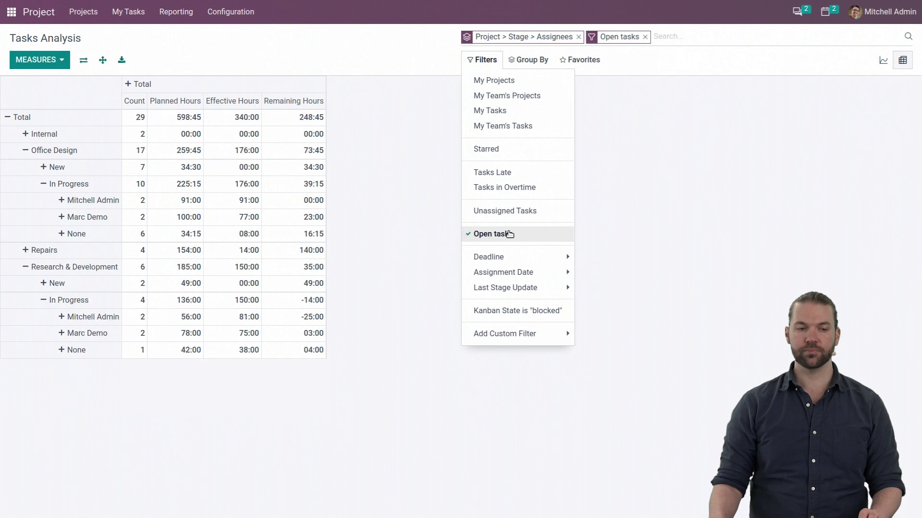
{"action": "left_click", "coordinate": [377, 171]}
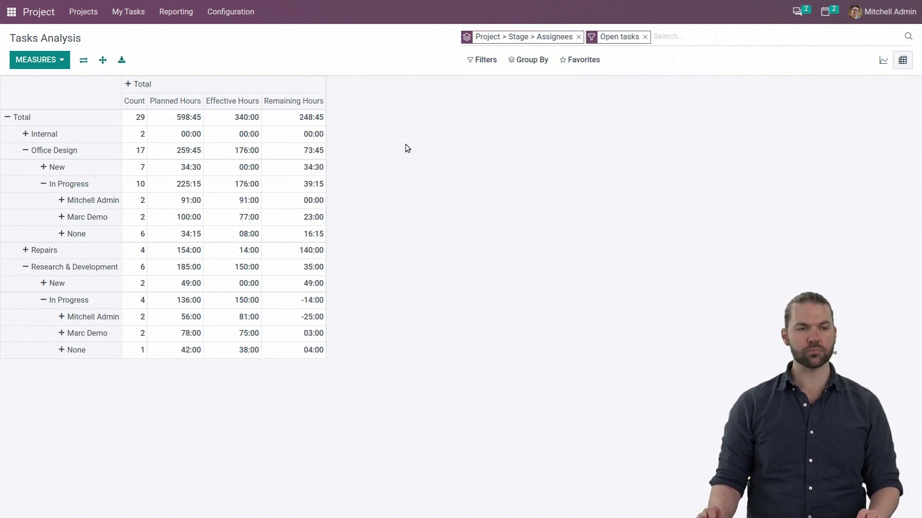
Step: Remove Open tasks and grouping, add Days to Deadline, drop Effective, Planned and Remaining Hours
{"action": "left_click", "coordinate": [645, 37]}
{"action": "key", "text": "BackSpace"}
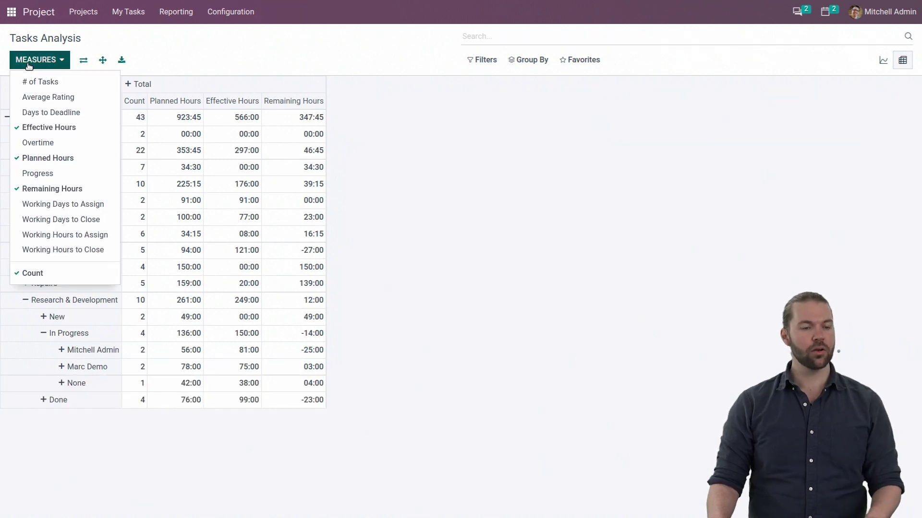
{"action": "left_click", "coordinate": [49, 112]}
{"action": "left_click", "coordinate": [47, 128]}
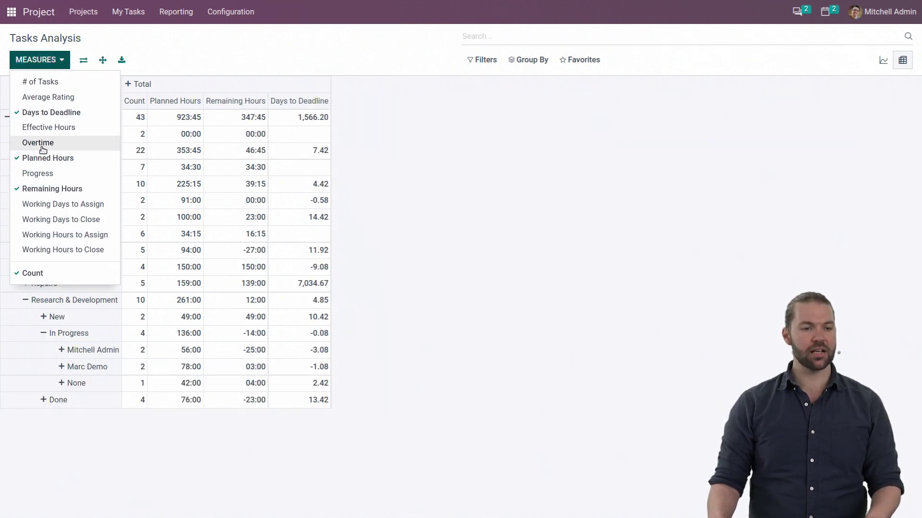
{"action": "left_click", "coordinate": [46, 158]}
{"action": "left_click", "coordinate": [51, 188]}
{"action": "left_click", "coordinate": [255, 177]}
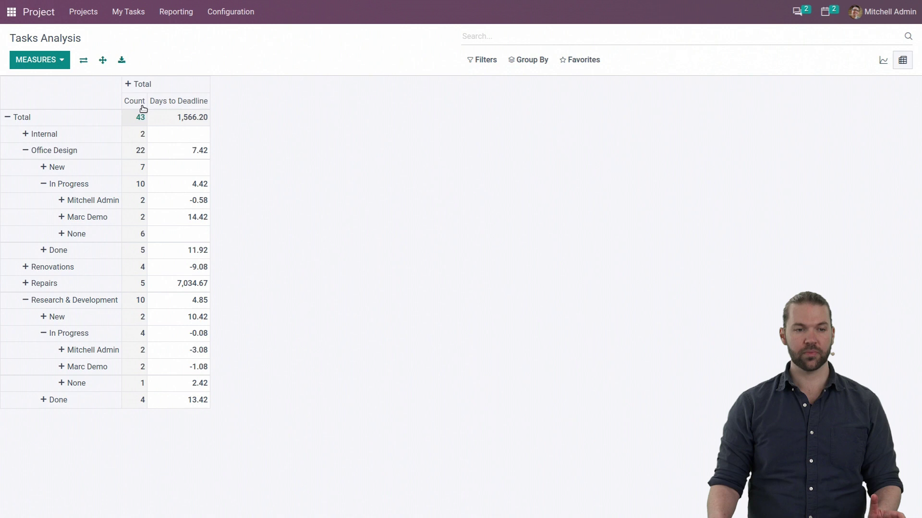
{"action": "left_click", "coordinate": [137, 85]}
Step: Filter the pivot to tasks with deadlines in February 2022
{"action": "left_click", "coordinate": [178, 57]}
{"action": "left_click", "coordinate": [486, 60]}
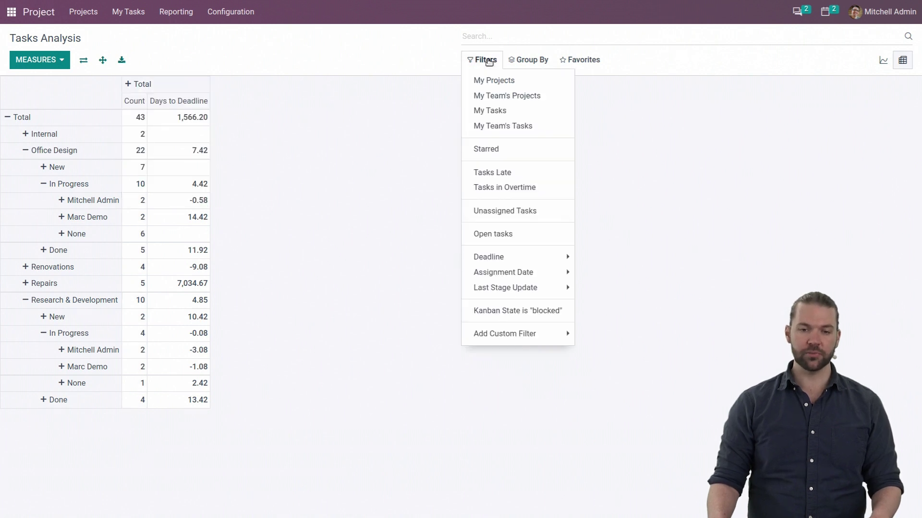
{"action": "mouse_move", "coordinate": [519, 262]}
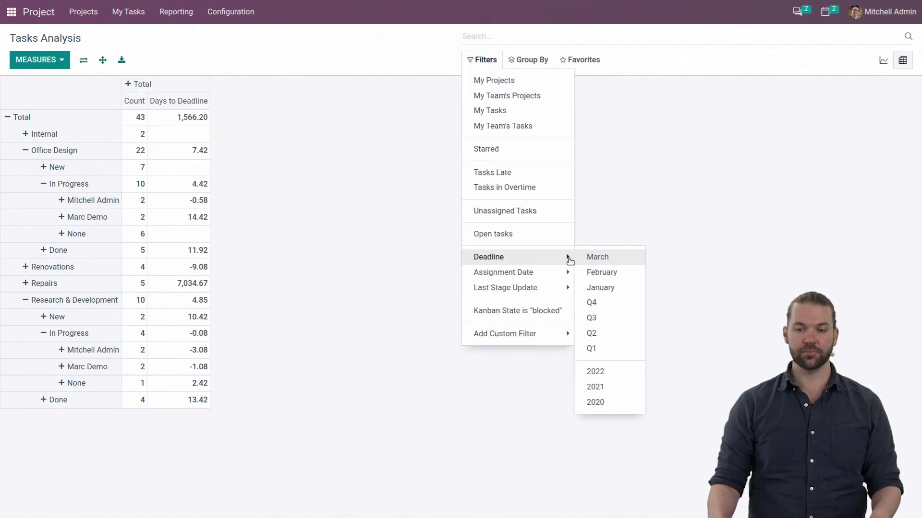
{"action": "left_click", "coordinate": [601, 272]}
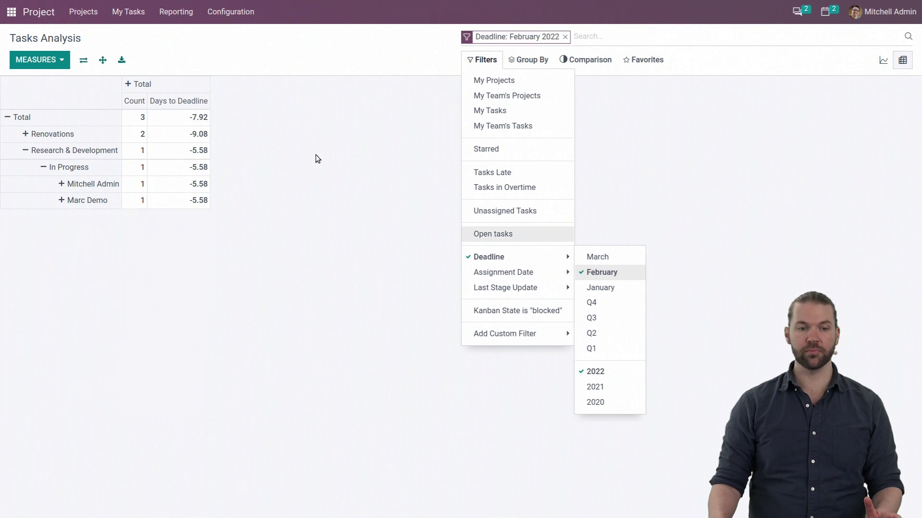
{"action": "left_click", "coordinate": [277, 132]}
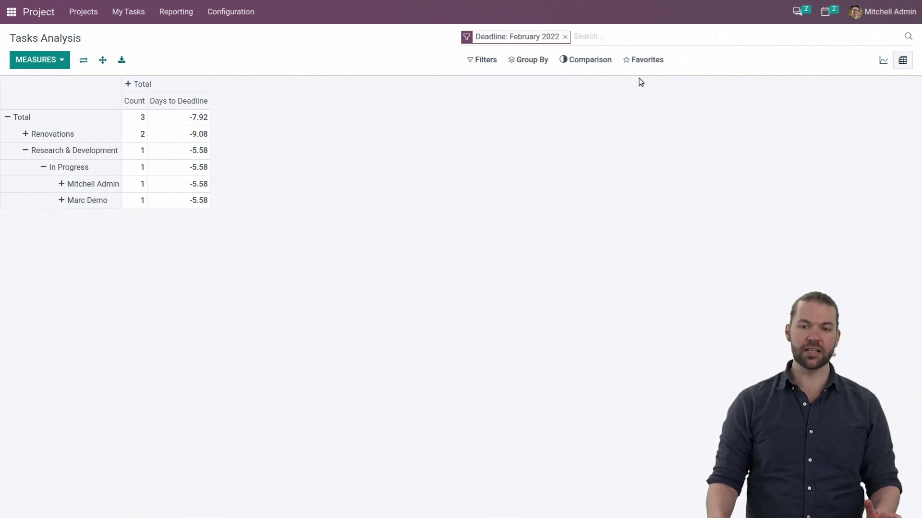
Step: Compare the February 2022 deadline results against the previous period
{"action": "left_click", "coordinate": [583, 64]}
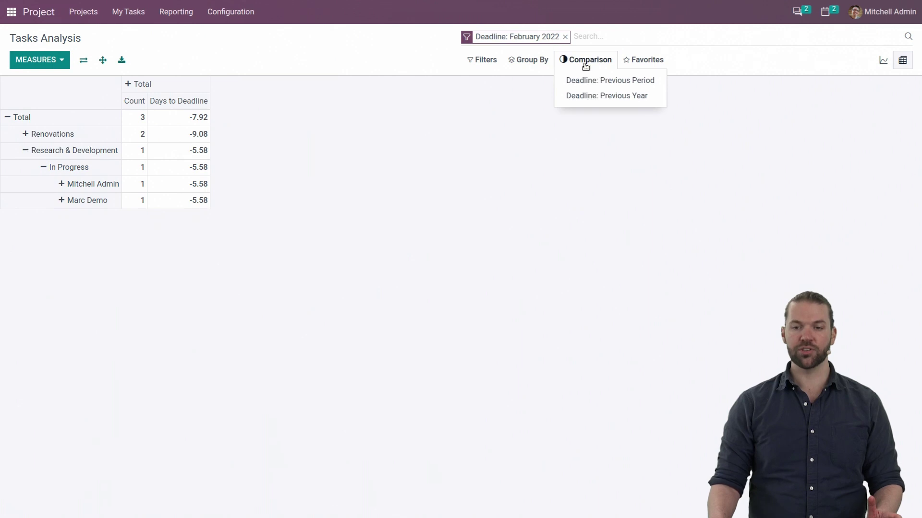
{"action": "left_click", "coordinate": [596, 85]}
{"action": "left_click", "coordinate": [502, 124]}
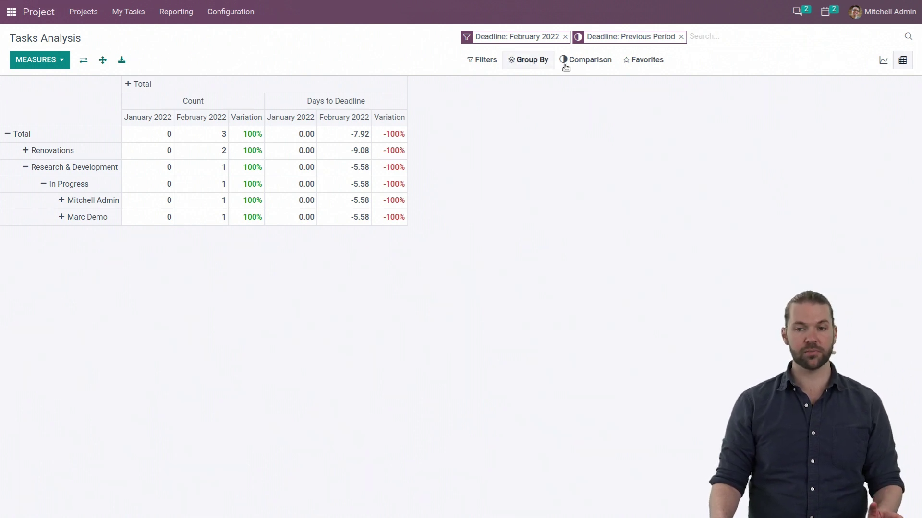
{"action": "left_click", "coordinate": [748, 36]}
Step: Clear the deadline facets and replace Days to Deadline with Working Days to Assign and Close
{"action": "key", "text": "BackSpace"}
{"action": "key", "text": "BackSpace"}
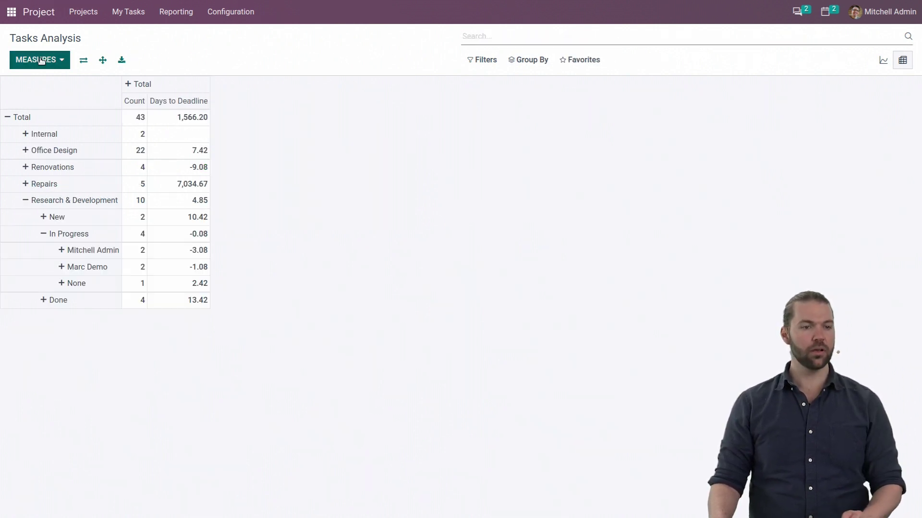
{"action": "left_click", "coordinate": [38, 60]}
{"action": "left_click", "coordinate": [49, 114]}
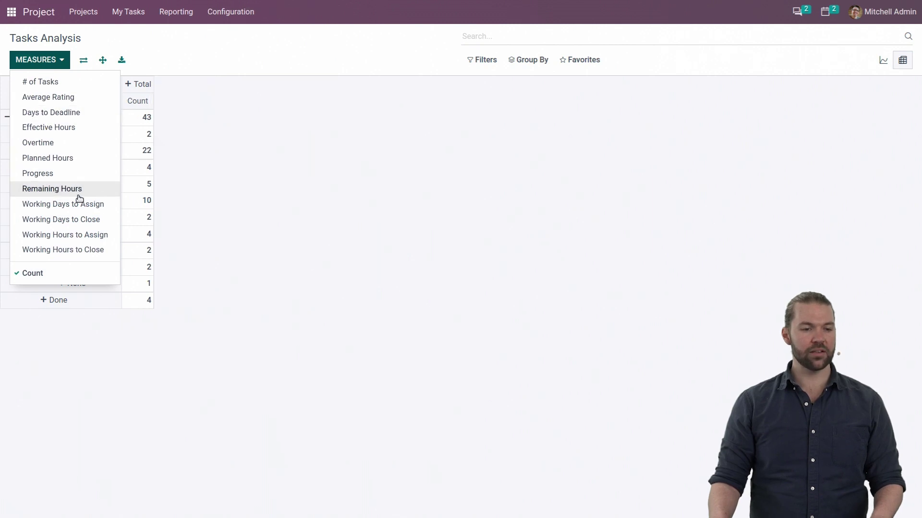
{"action": "left_click", "coordinate": [79, 205]}
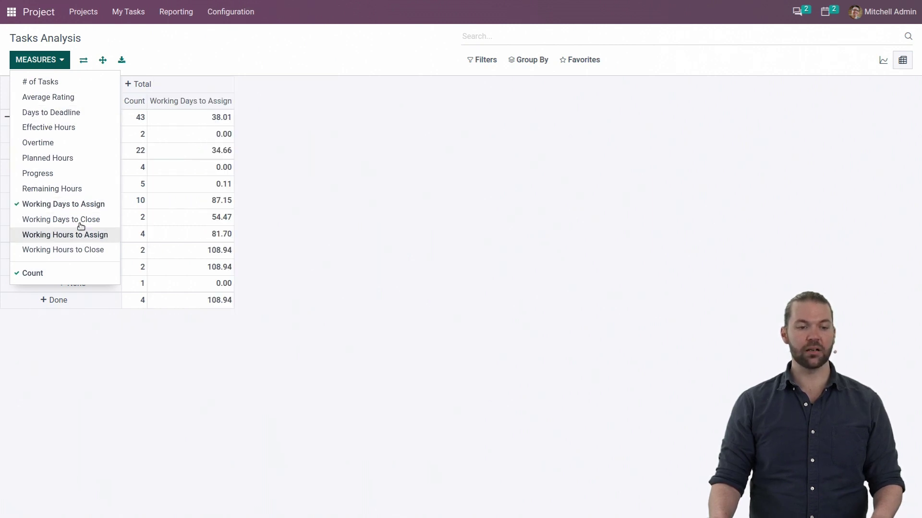
{"action": "left_click", "coordinate": [77, 221]}
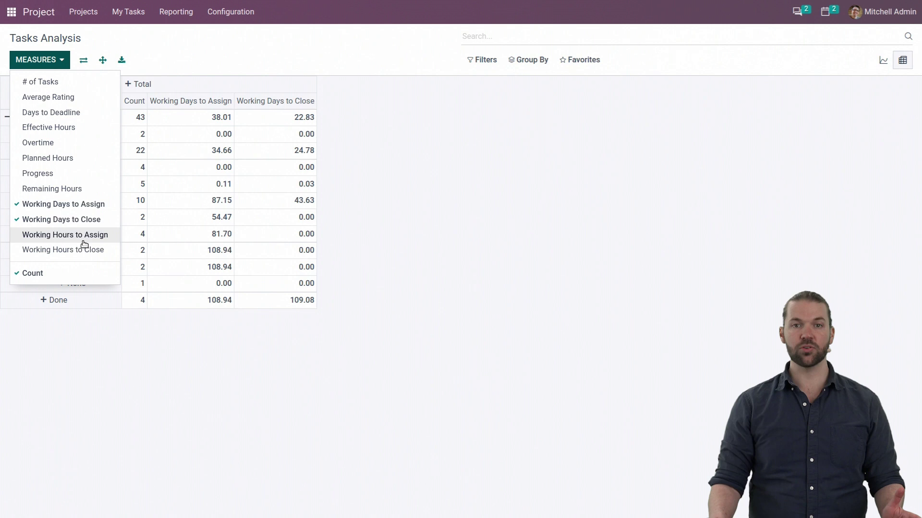
{"action": "left_click", "coordinate": [389, 182]}
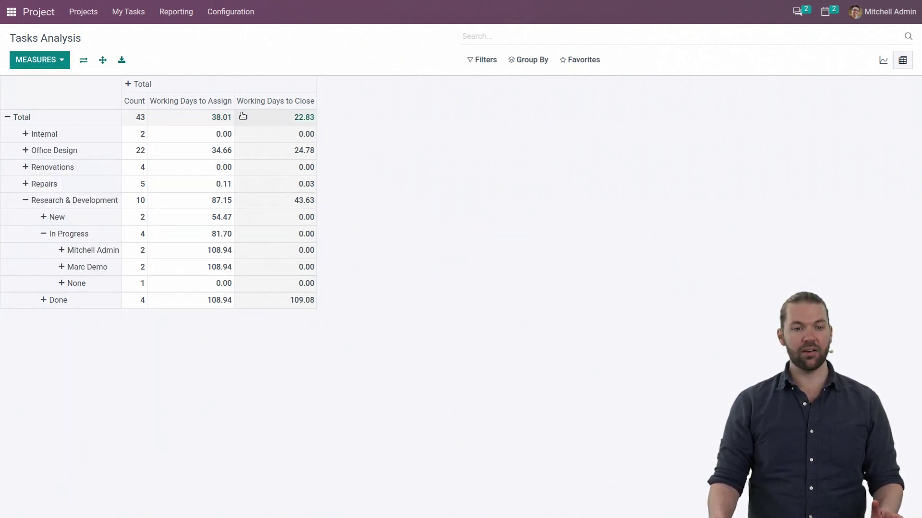
Step: Expand the Internal project row in the pivot to show its stage
{"action": "left_click", "coordinate": [34, 134]}
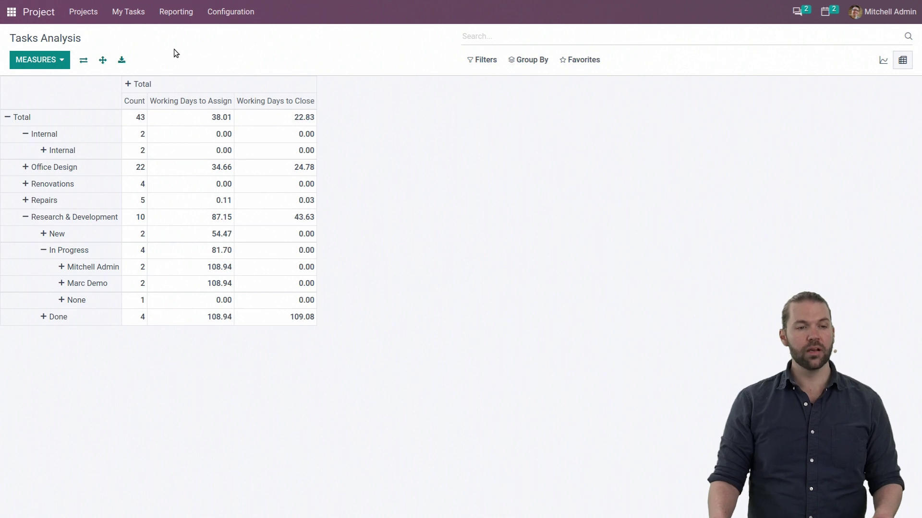
Step: Load the Burndown Chart report with Research & Development selected as the project
{"action": "left_click", "coordinate": [180, 20]}
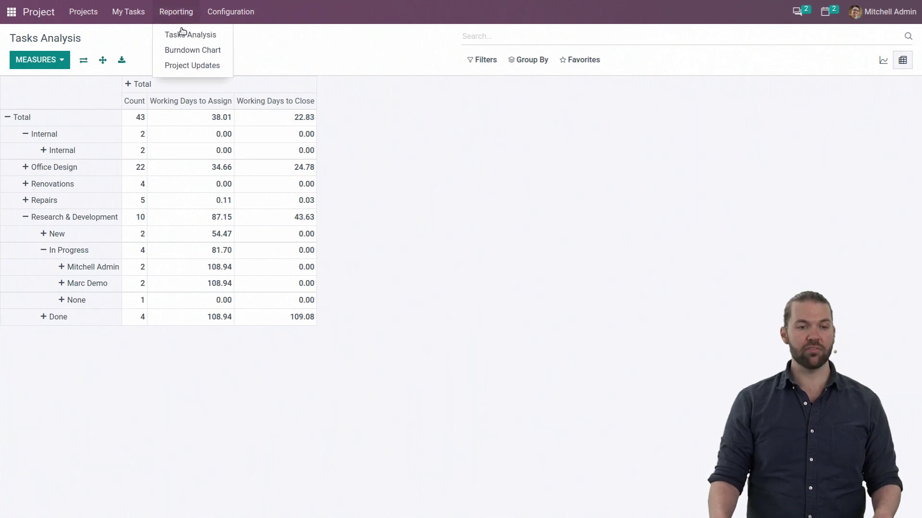
{"action": "left_click", "coordinate": [188, 52]}
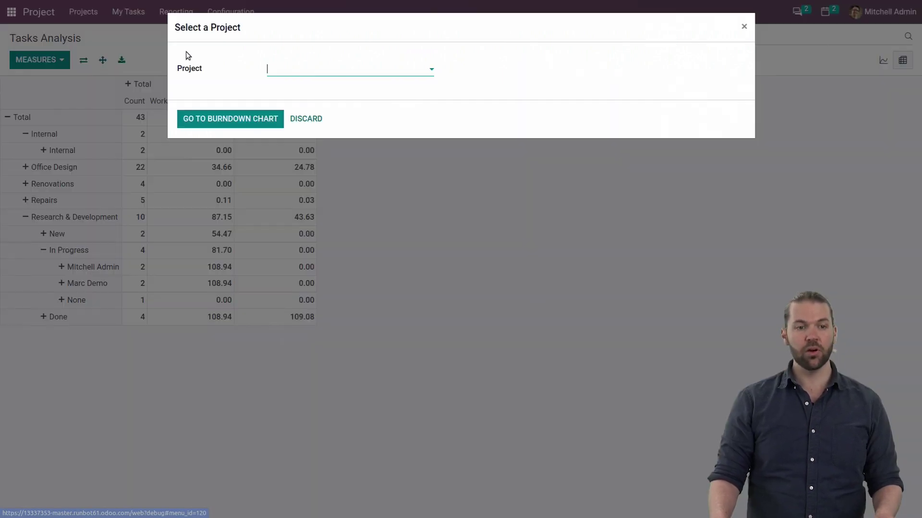
{"action": "left_click", "coordinate": [274, 69]}
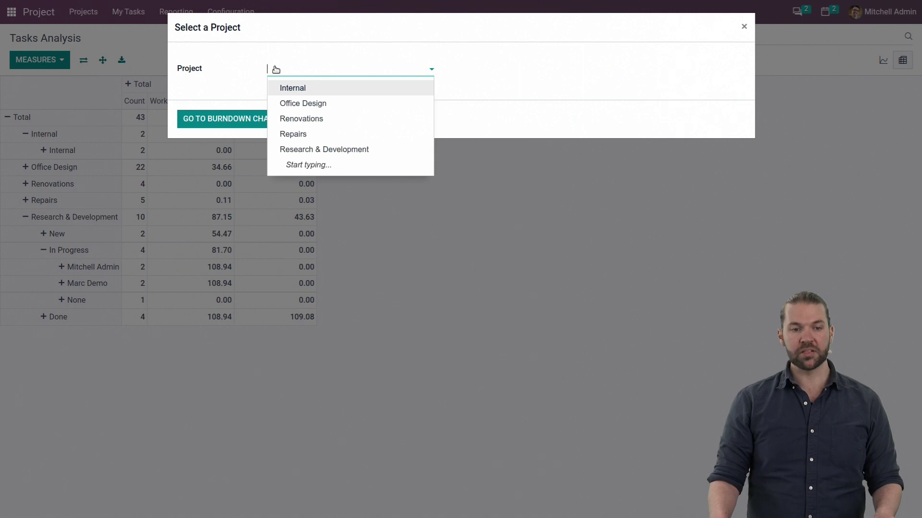
{"action": "left_click", "coordinate": [302, 150]}
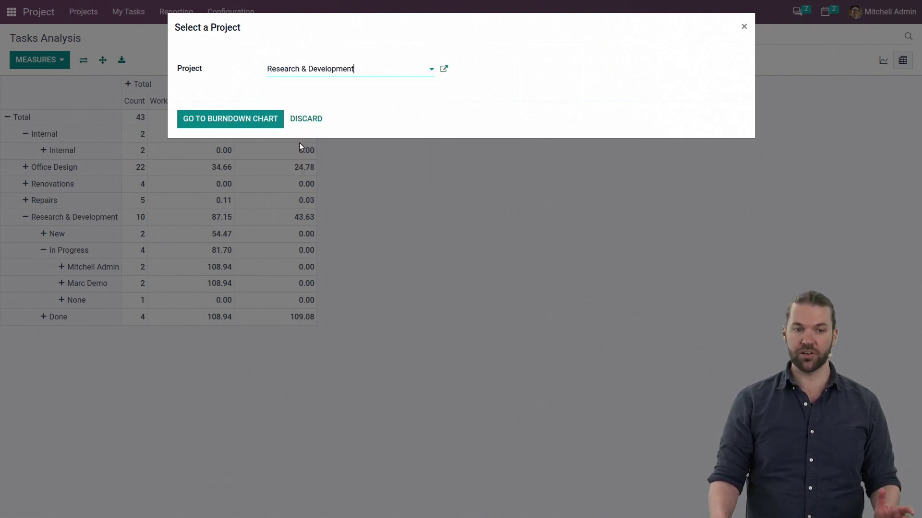
{"action": "left_click", "coordinate": [258, 120]}
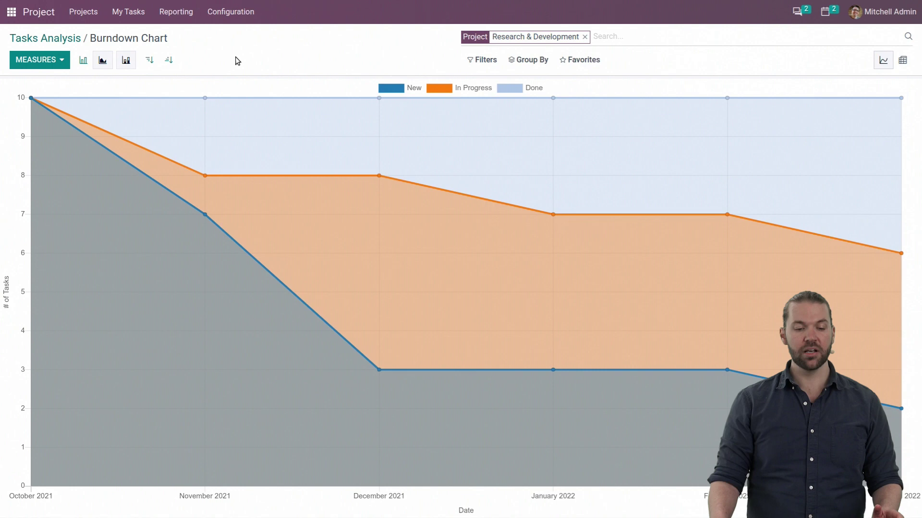
{"action": "mouse_move", "coordinate": [39, 113]}
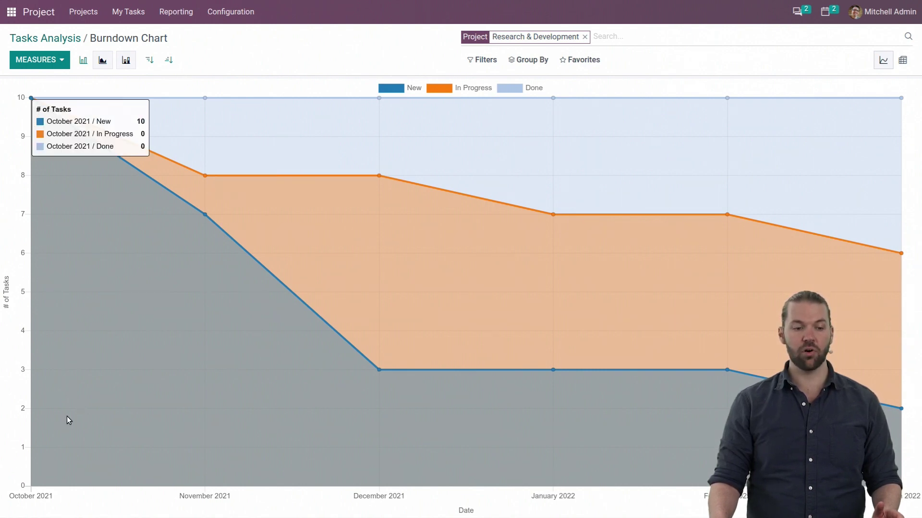
{"action": "mouse_move", "coordinate": [739, 371]}
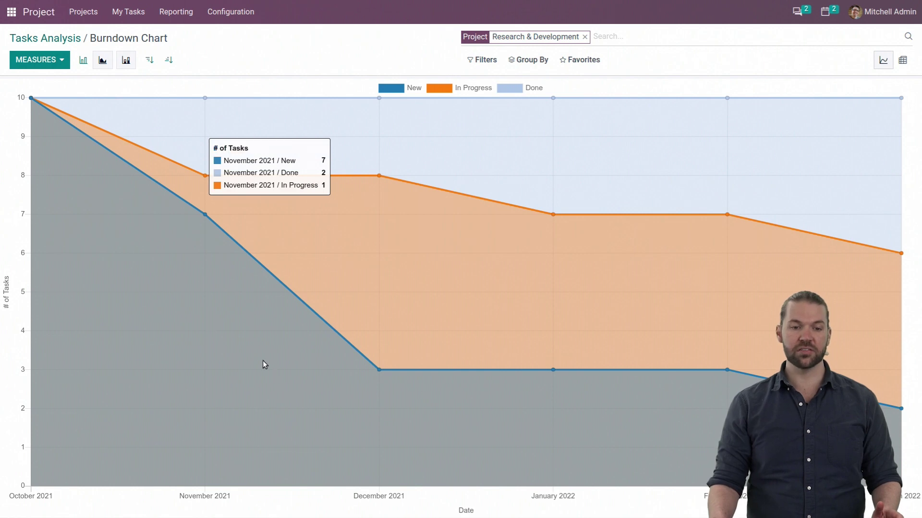
{"action": "mouse_move", "coordinate": [313, 326]}
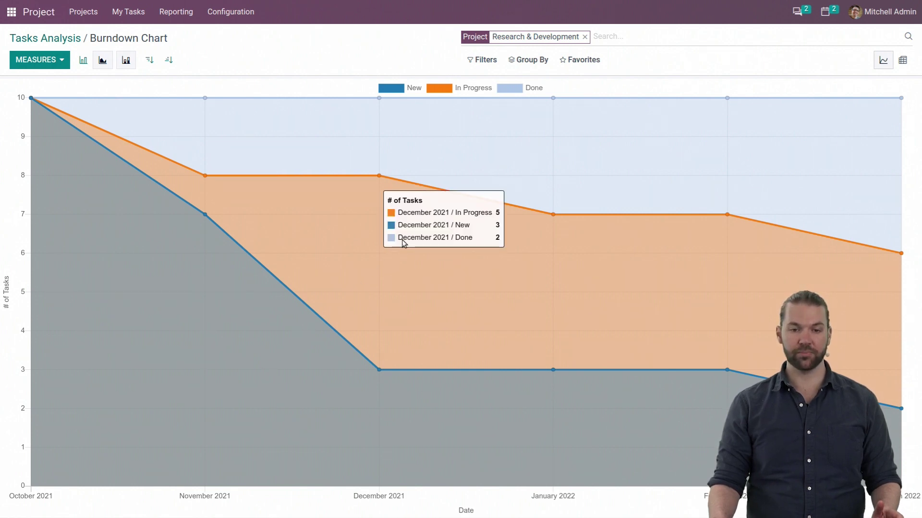
{"action": "mouse_move", "coordinate": [140, 364]}
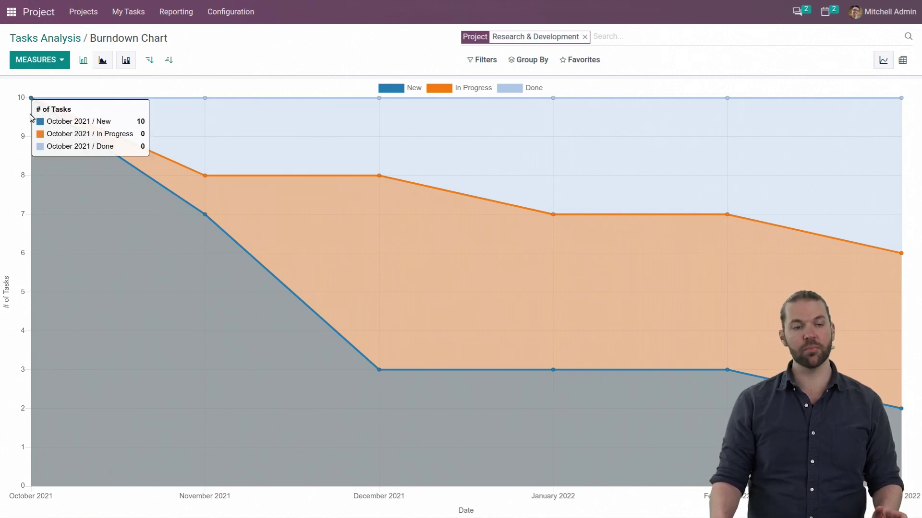
{"action": "mouse_move", "coordinate": [145, 165]}
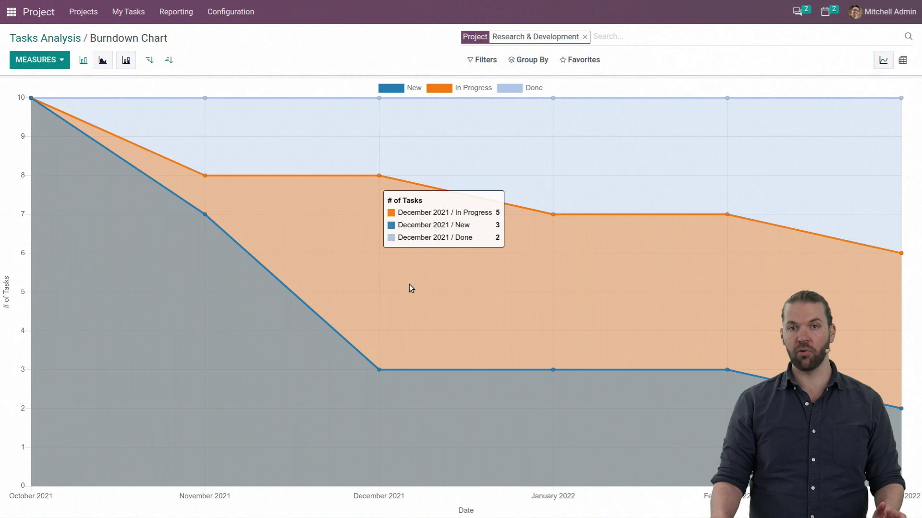
{"action": "mouse_move", "coordinate": [920, 450]}
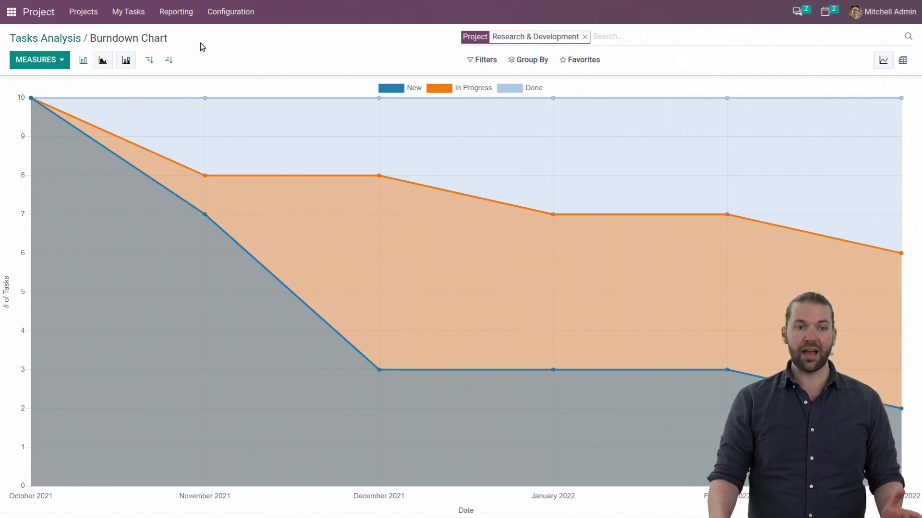
{"action": "left_click", "coordinate": [165, 12]}
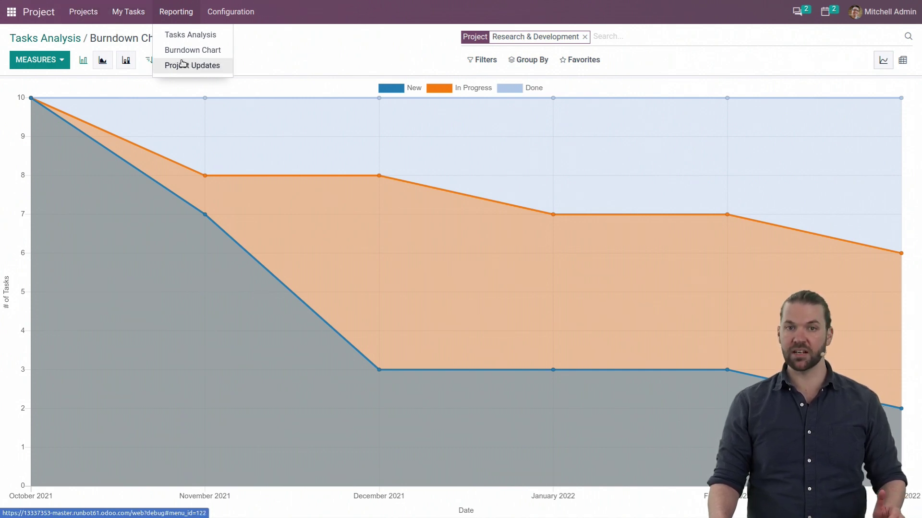
Step: Open the Repairs project's task board from the Projects overview
{"action": "left_click", "coordinate": [82, 21]}
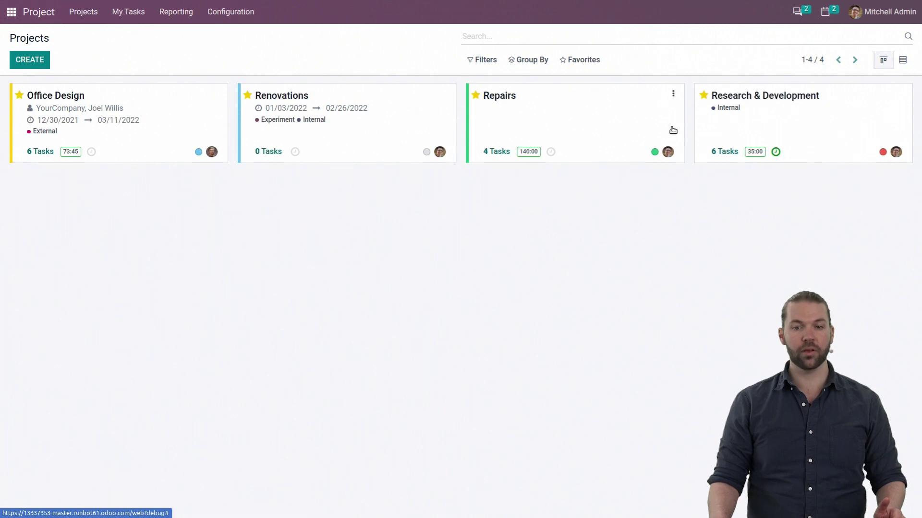
{"action": "left_click", "coordinate": [613, 148]}
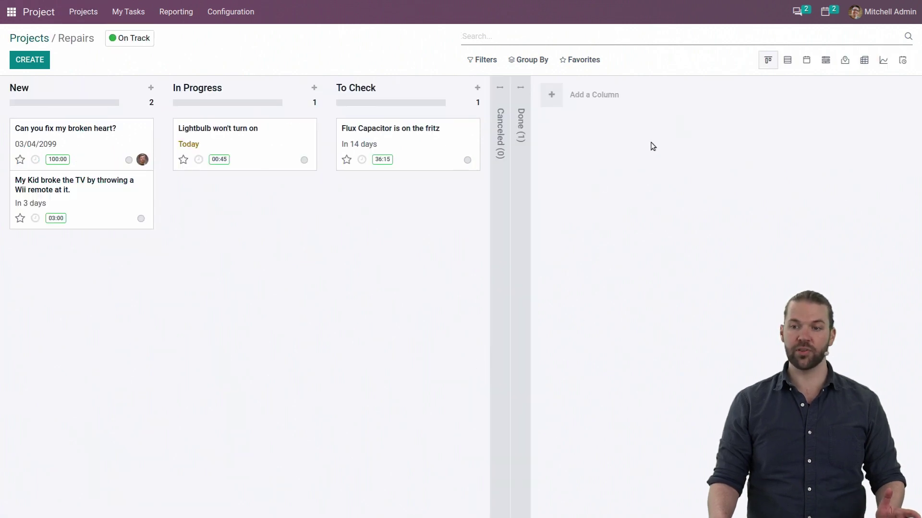